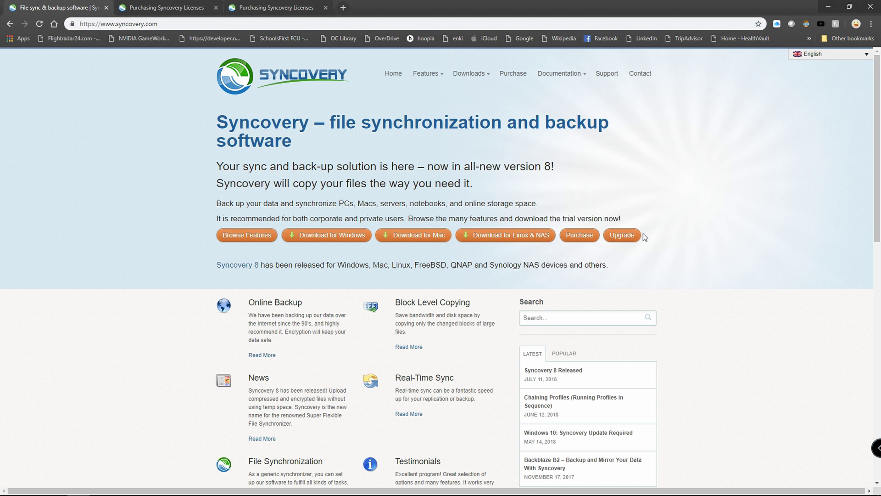
Review the Syncovery license editions list, then the Platform (step 3) purchase page.
key("ctrl+Tab")
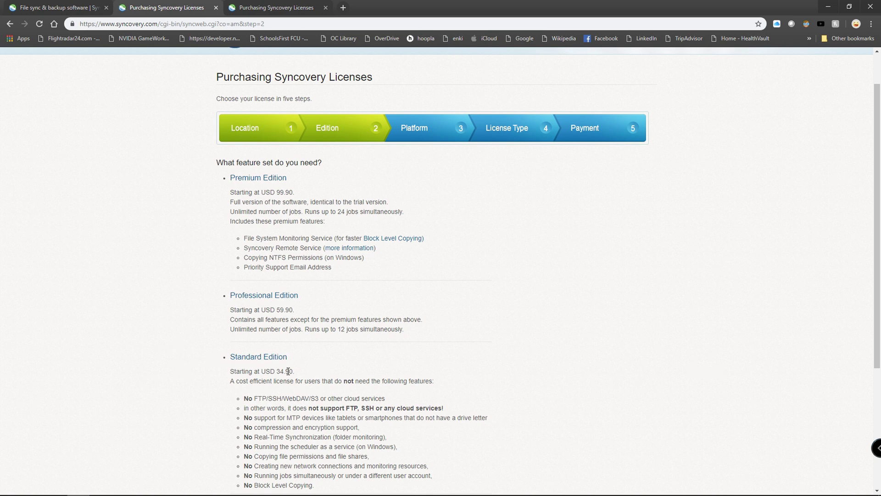
left_click(292, 11)
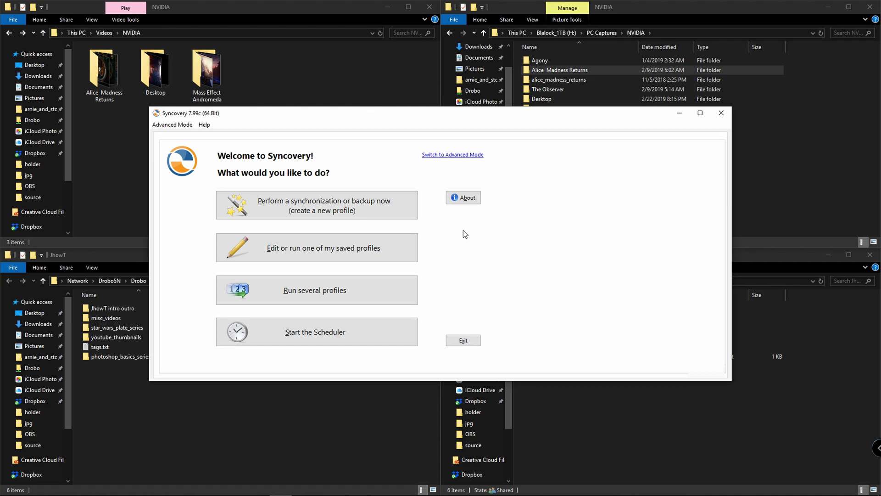
Cancel the new-profile wizard and switch to Advanced Mode's Profile Overview with the four existing profiles.
left_click(321, 203)
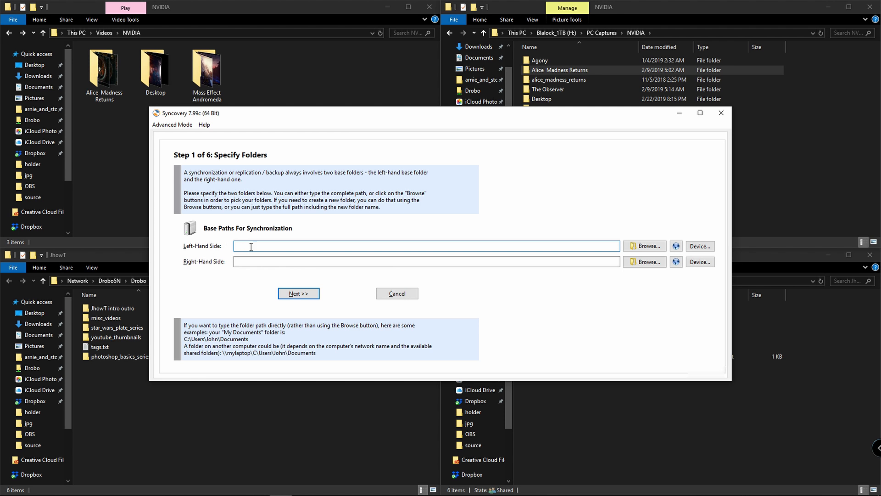
left_click(414, 293)
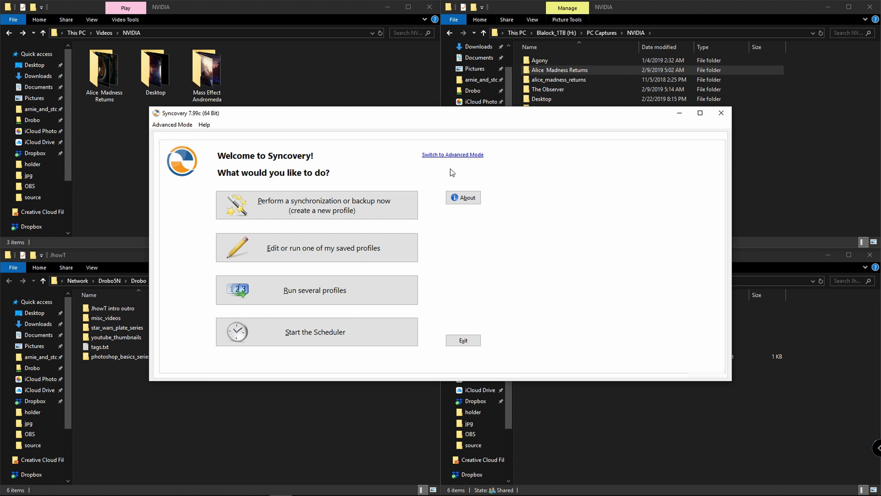
left_click(461, 155)
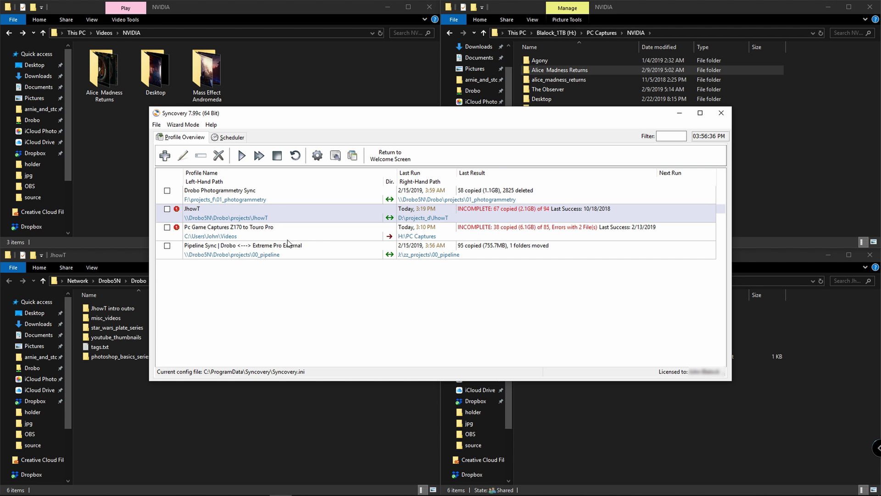
double_click(340, 228)
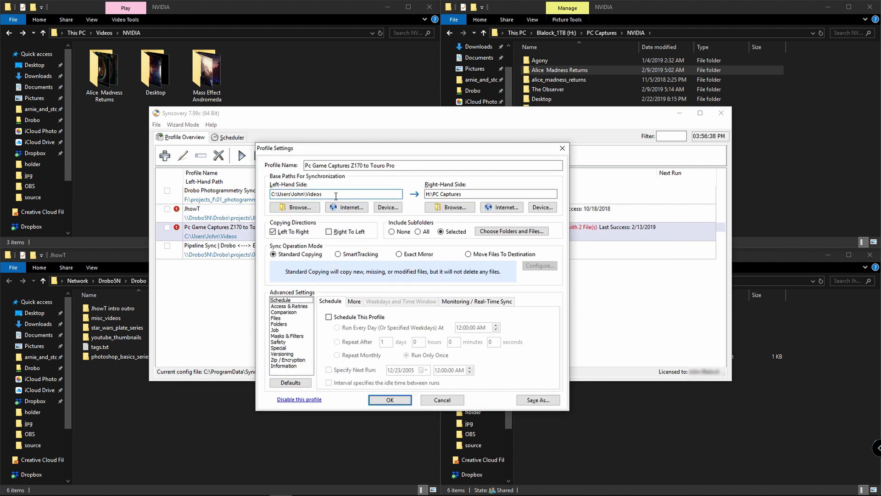
left_click(473, 194)
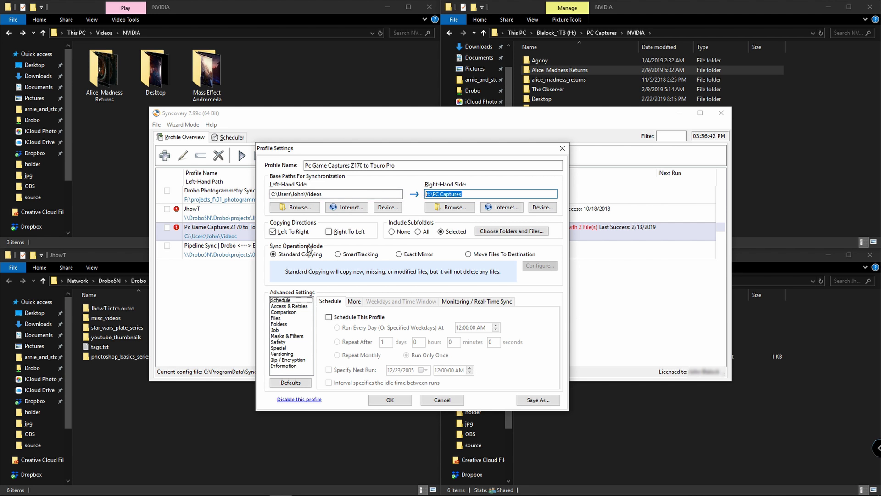
left_click(436, 400)
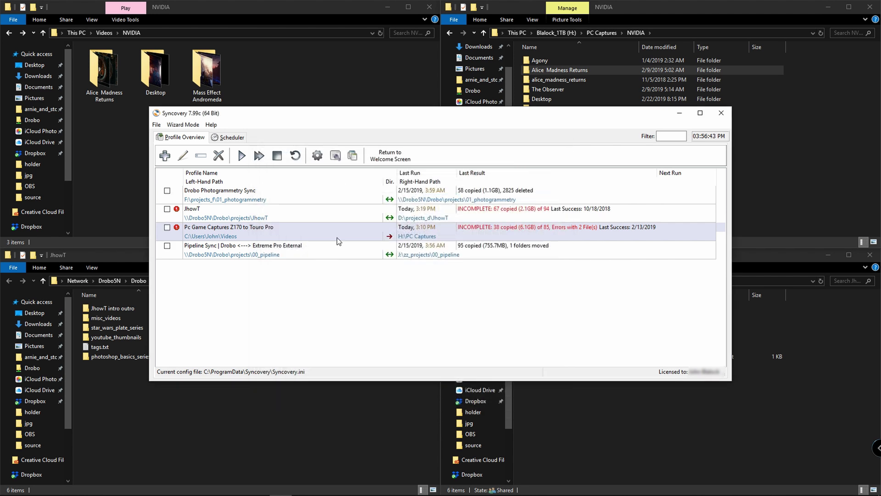
double_click(359, 215)
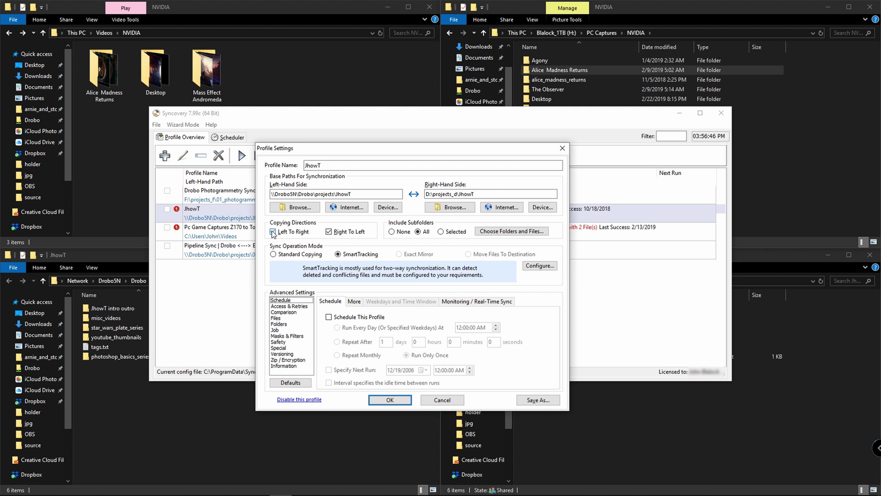
double_click(360, 194)
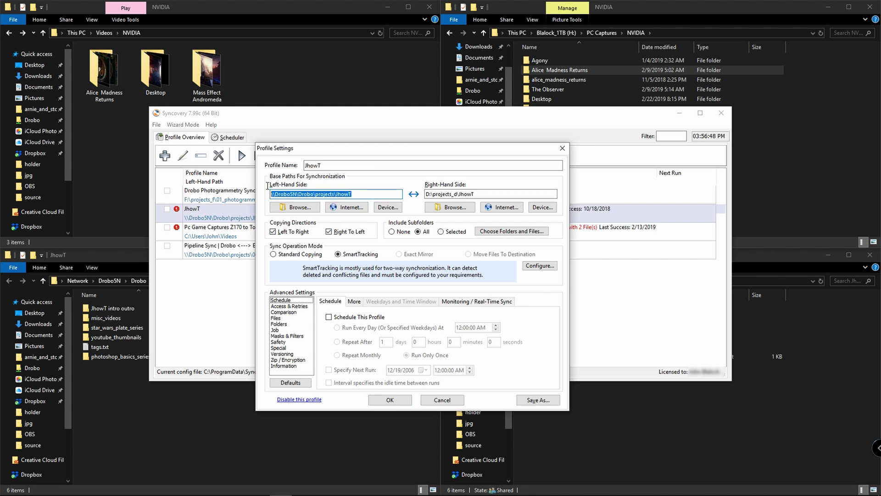
left_click_drag(426, 194, 486, 188)
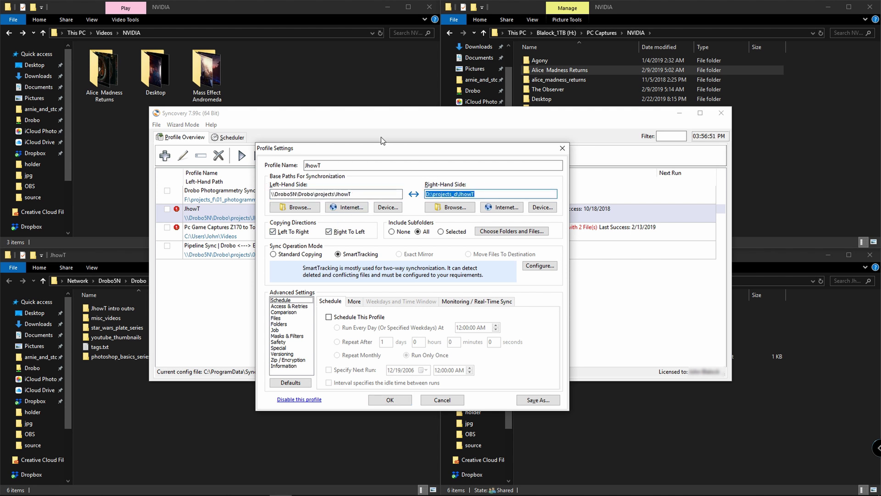
key("Escape")
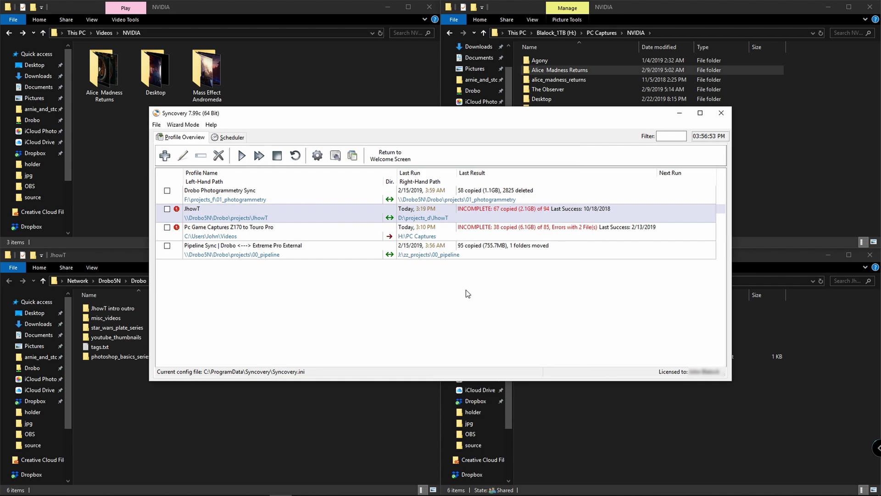
double_click(318, 213)
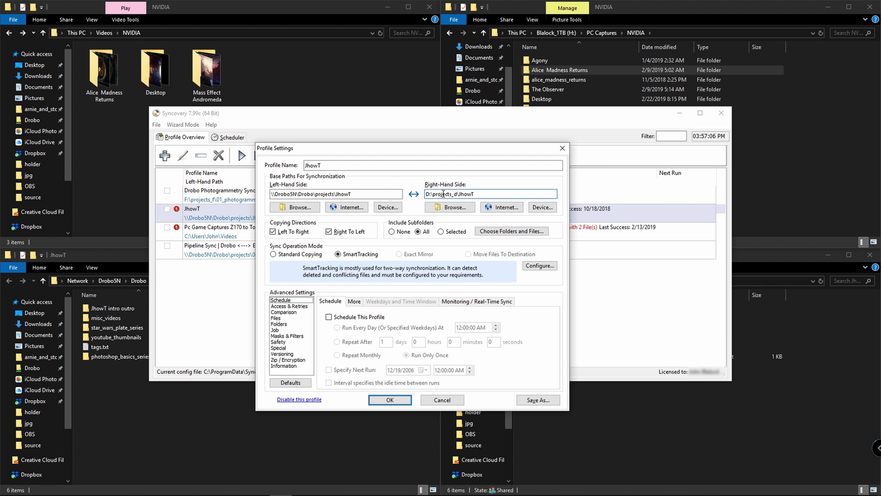
left_click(539, 267)
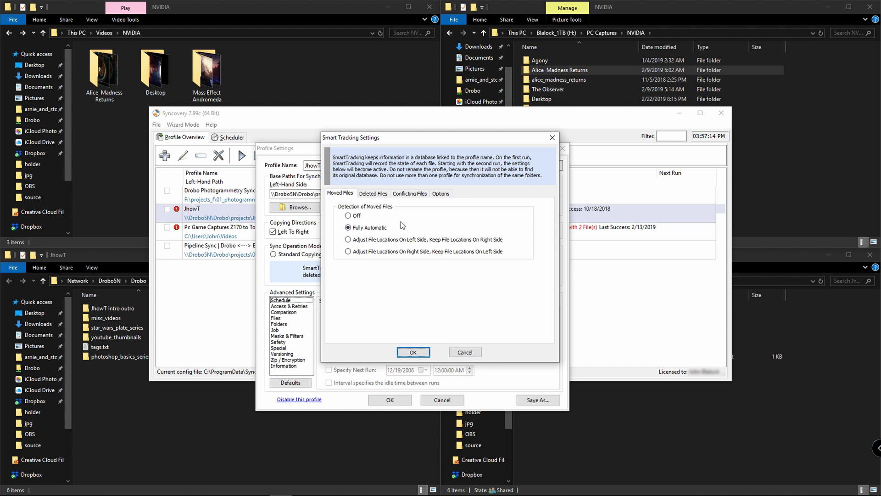
left_click(377, 194)
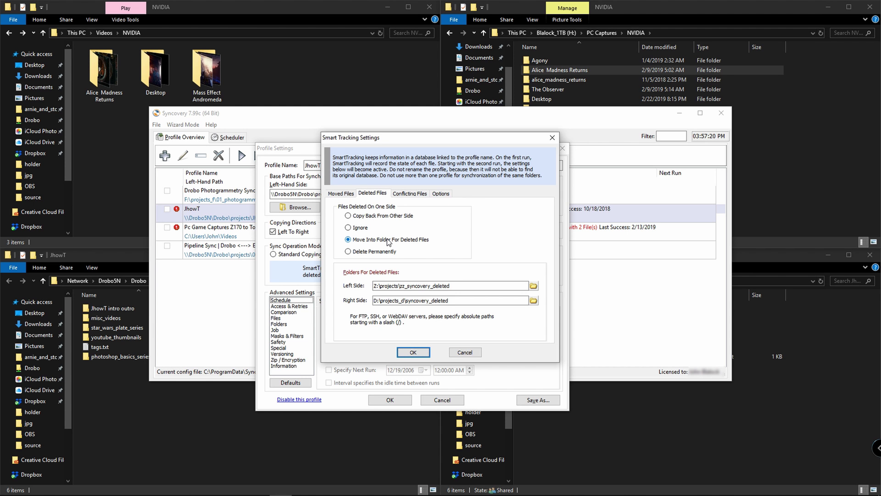
left_click_drag(463, 288, 367, 286)
left_click_drag(459, 299, 347, 301)
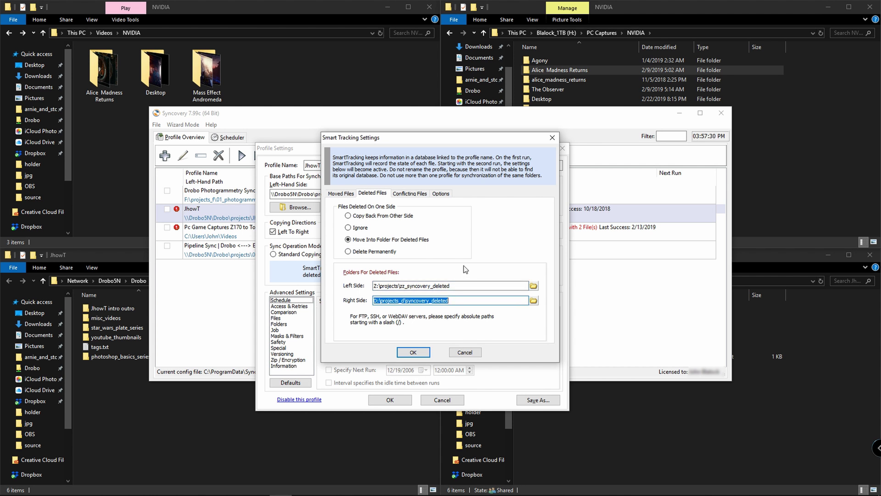
left_click(417, 195)
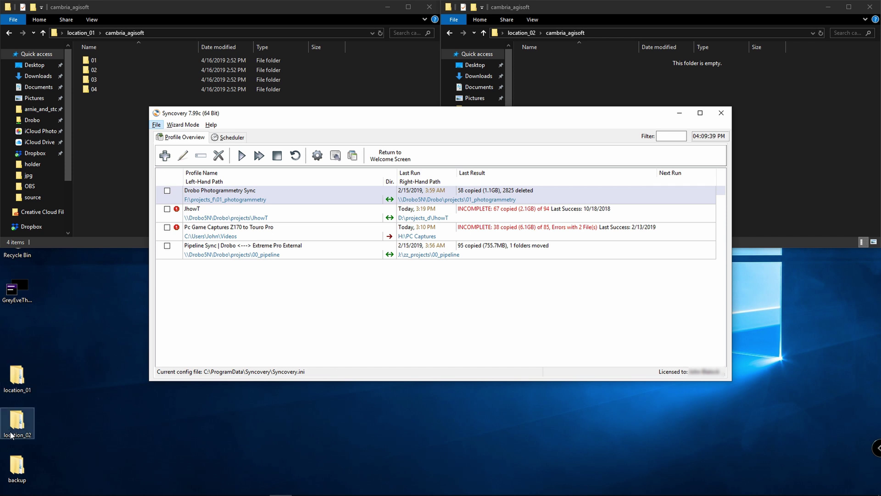
left_click(126, 158)
left_click(802, 129)
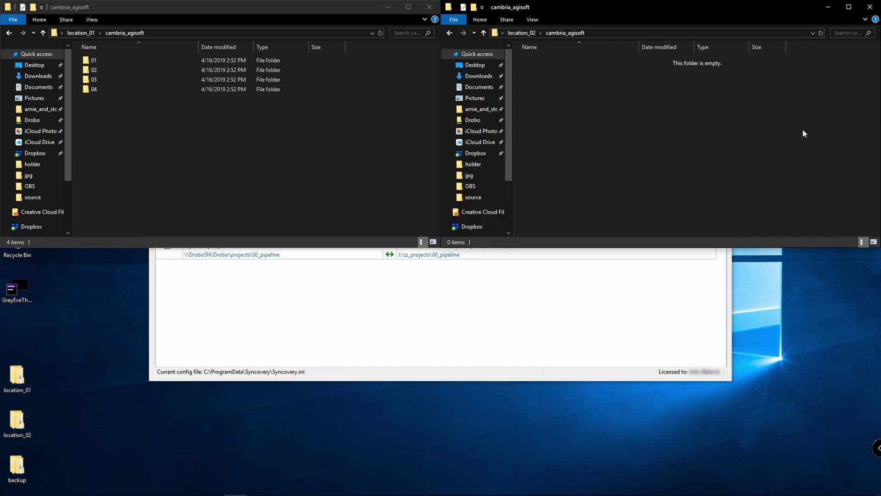
left_click(452, 343)
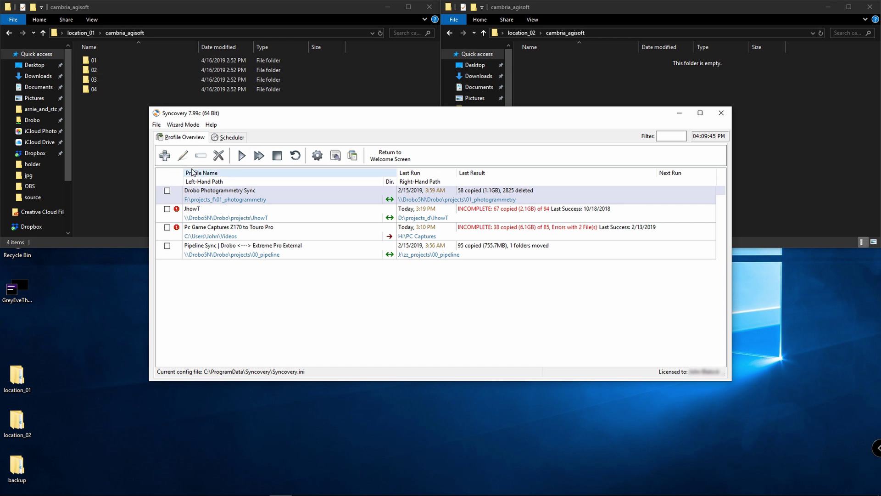
Create a new profile named 'Simple Copy' with location_01's cambria_agisoft folder as the left path.
left_click(166, 156)
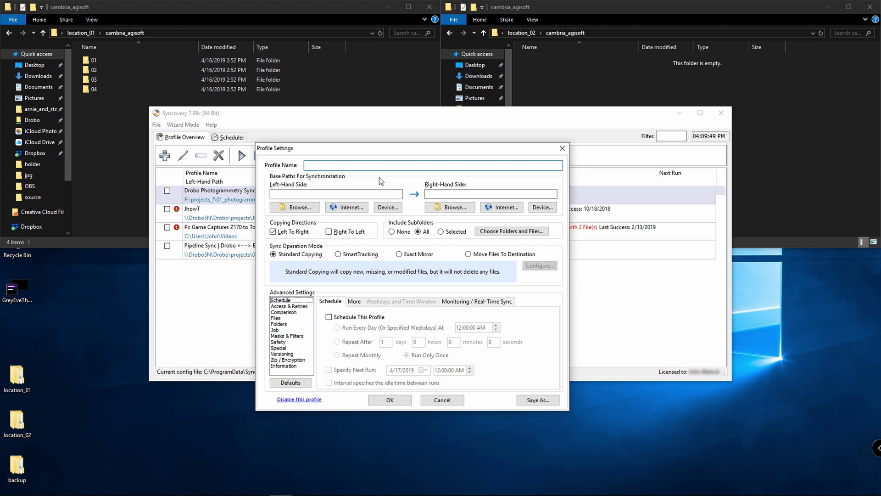
type("Simple Copy")
left_click(211, 33)
key("ctrl+c")
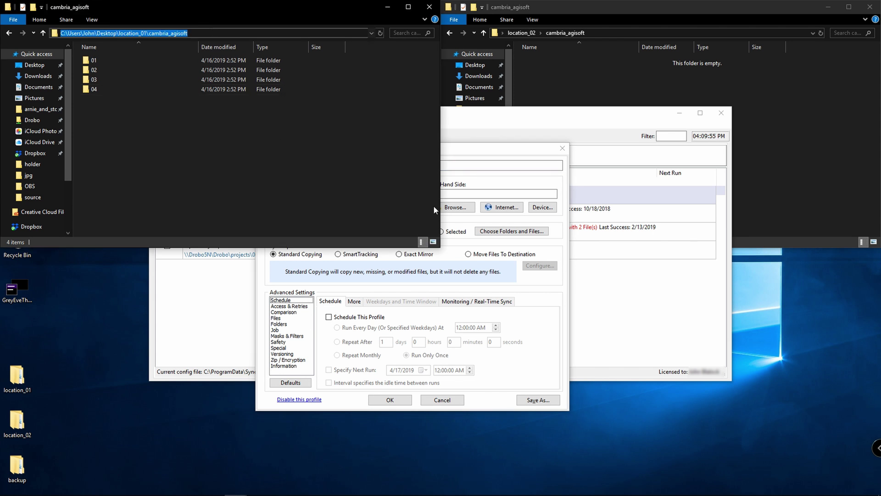
left_click(494, 153)
left_click(337, 193)
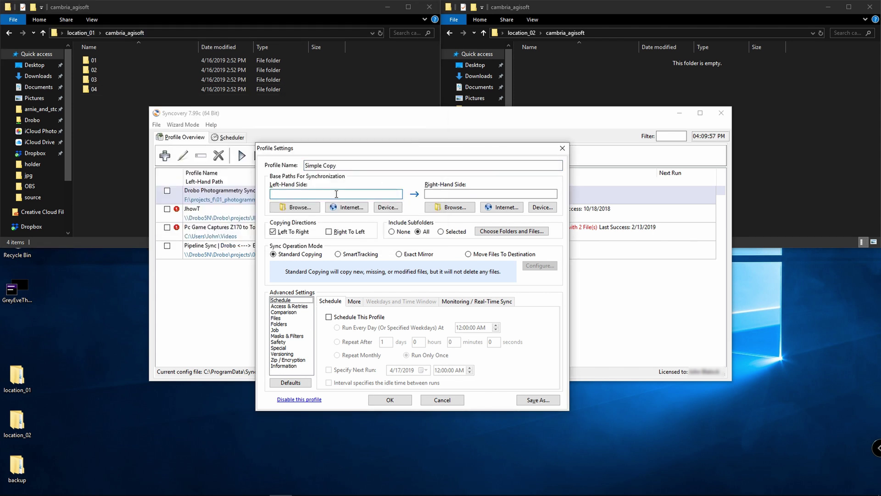
key("ctrl+v")
Set location_02's cambria_agisoft as the right path, save, and run to preview 32 files.
left_click(618, 33)
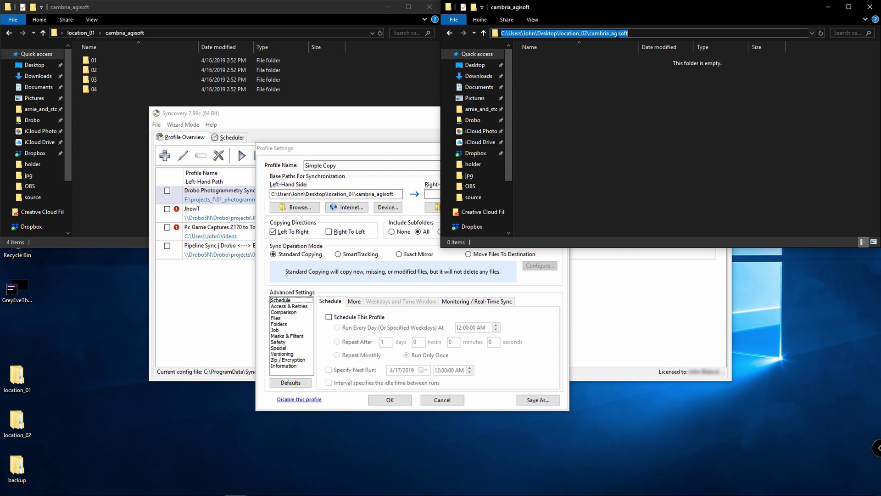
left_click(420, 184)
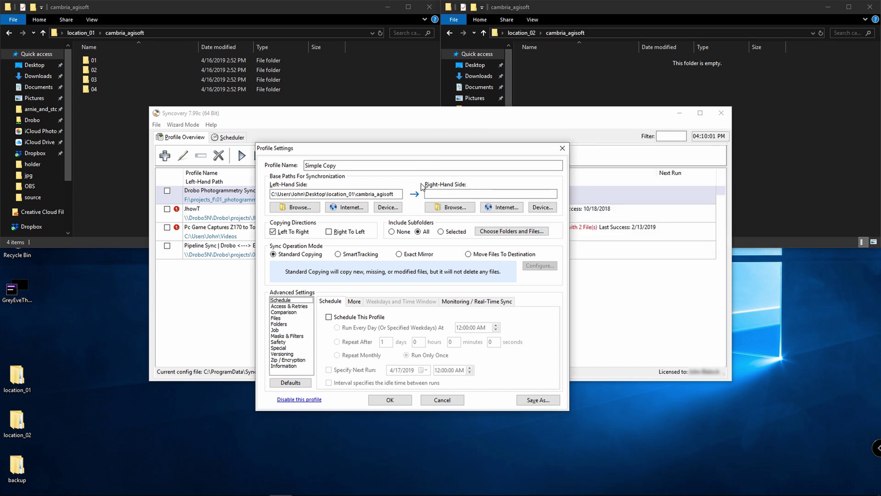
left_click(439, 192)
type("C:\\Users\\John\\Desktop\\location_02\\cambria_agisoft")
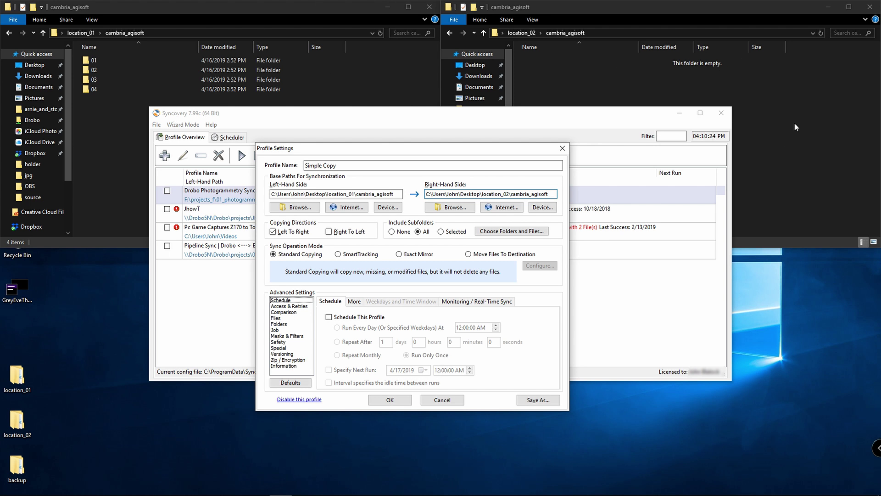
left_click(390, 400)
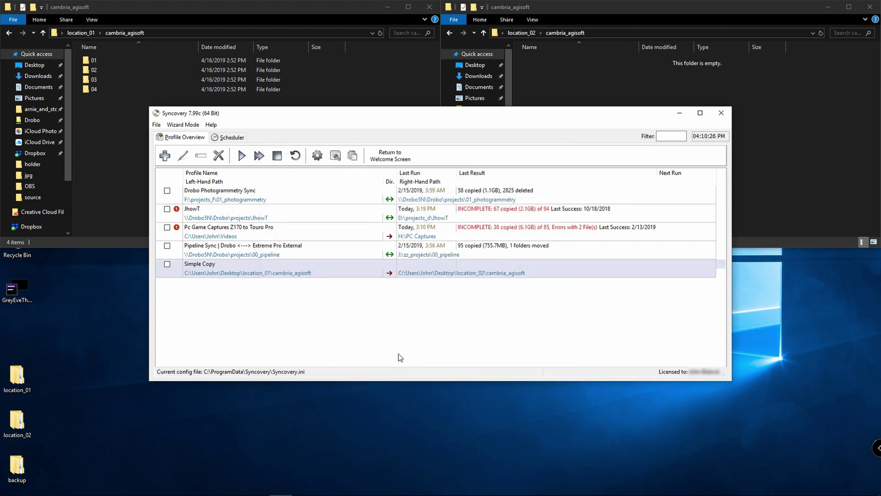
left_click(242, 156)
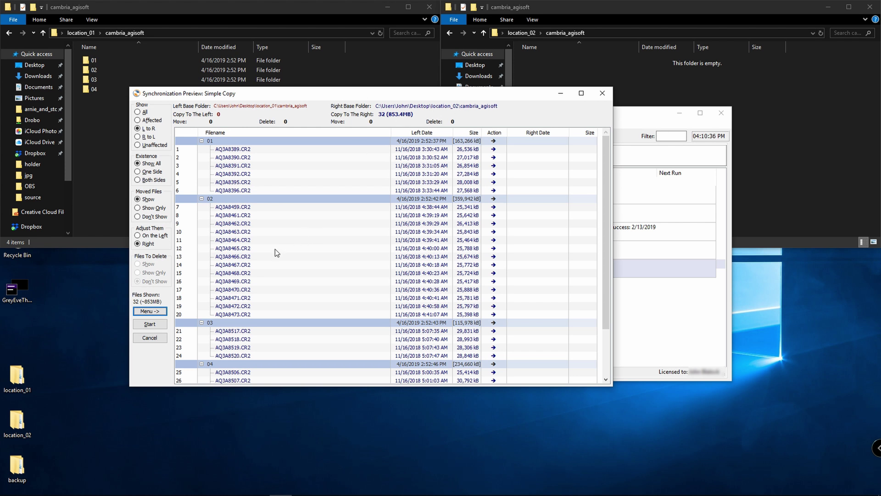
Copy the 32 previewed files (853.4 MB) into location_02 and accept the copying results.
scroll(296, 206, "down", 3)
scroll(292, 224, "up", 3)
left_click(156, 324)
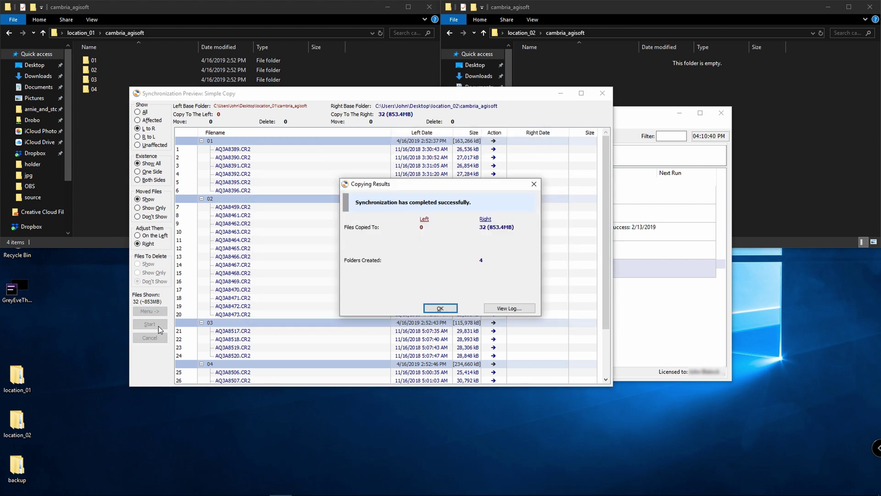
left_click(445, 303)
left_click(401, 202)
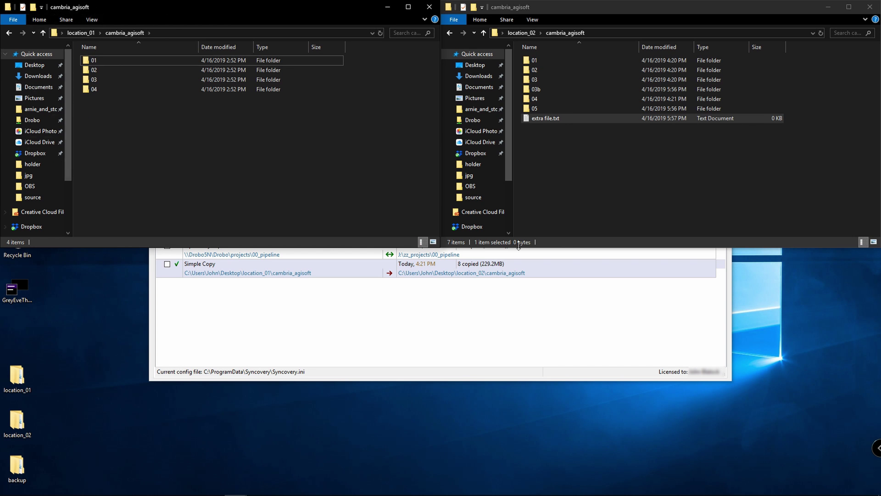
Change the Simple Copy profile's sync mode to Exact Mirror and save it.
left_click(527, 109)
left_click(484, 307)
double_click(355, 268)
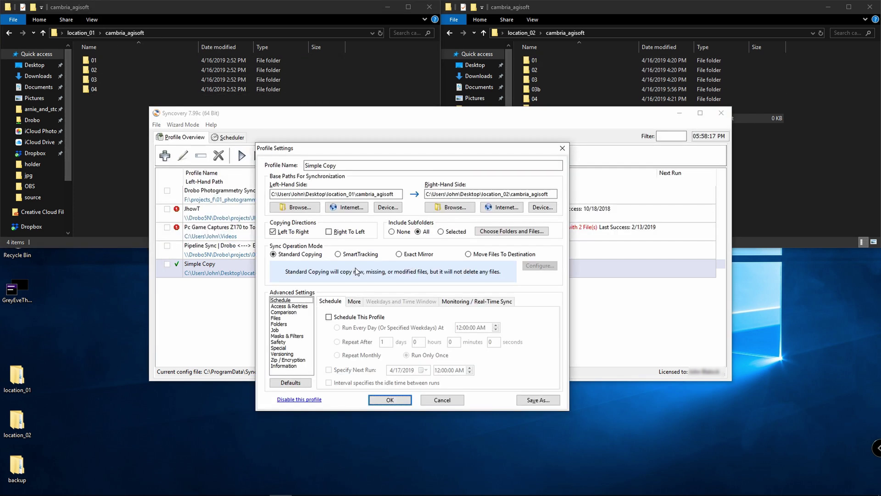
left_click(398, 254)
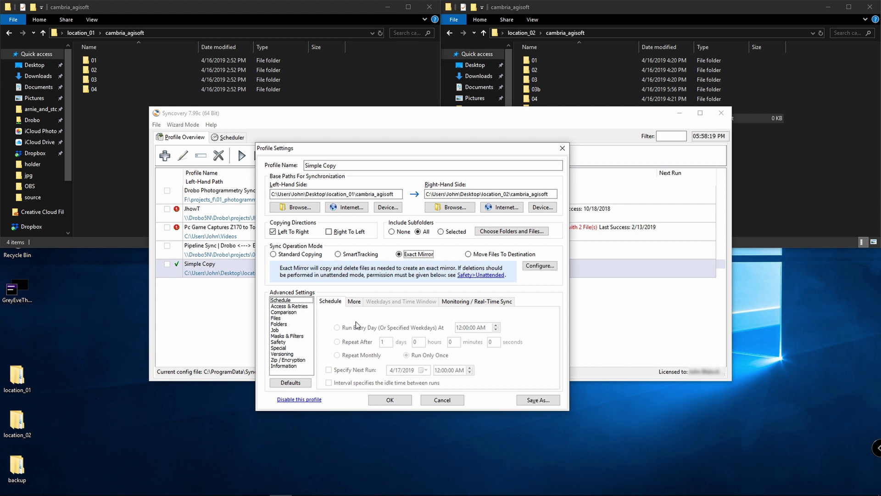
left_click(383, 401)
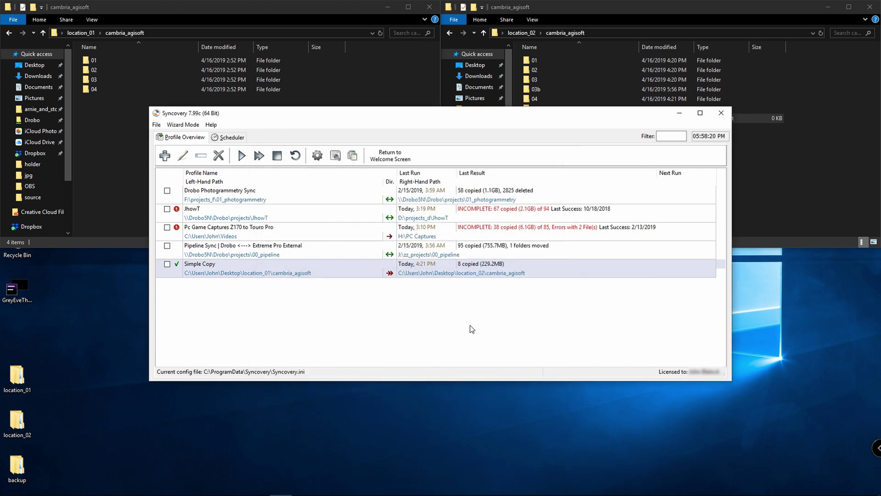
Run the mirror, confirming deletion of extra file.txt and folders 03b and 05 from location_02.
left_click(241, 156)
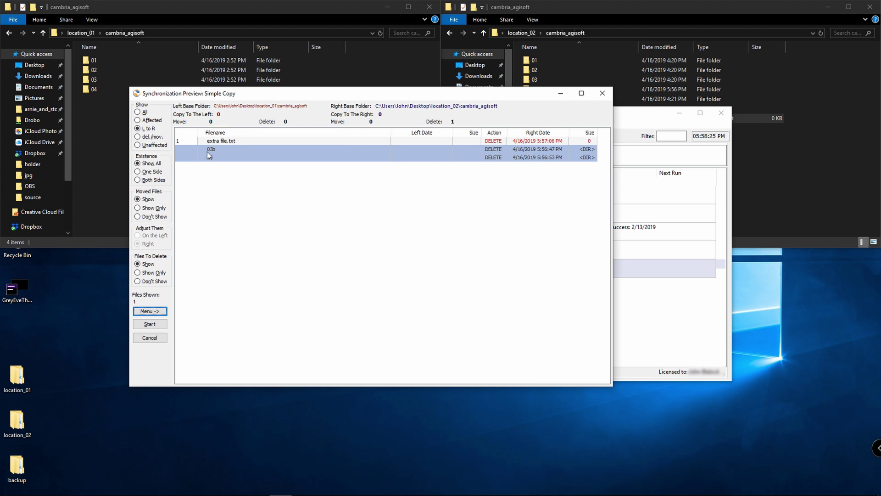
left_click(161, 324)
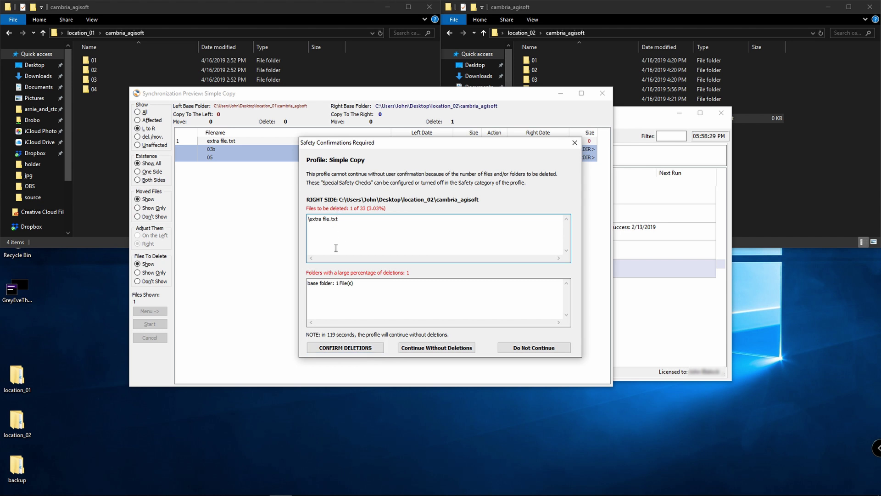
left_click(357, 346)
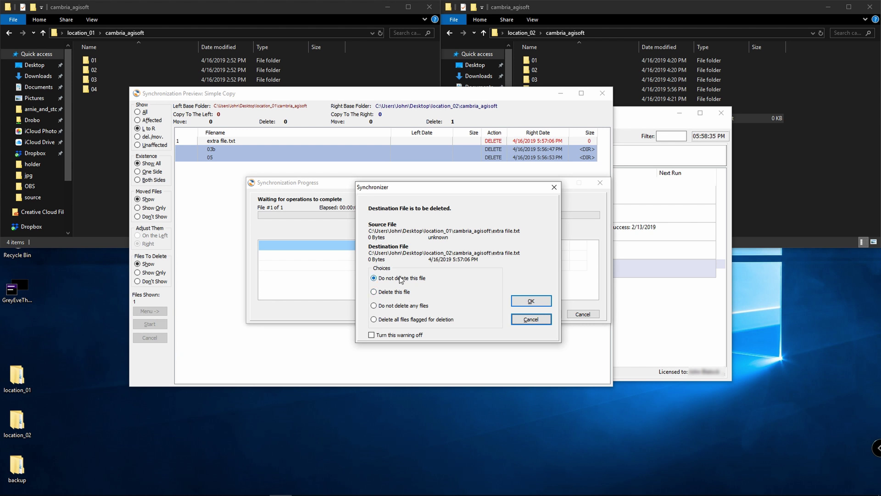
left_click(385, 292)
left_click(377, 335)
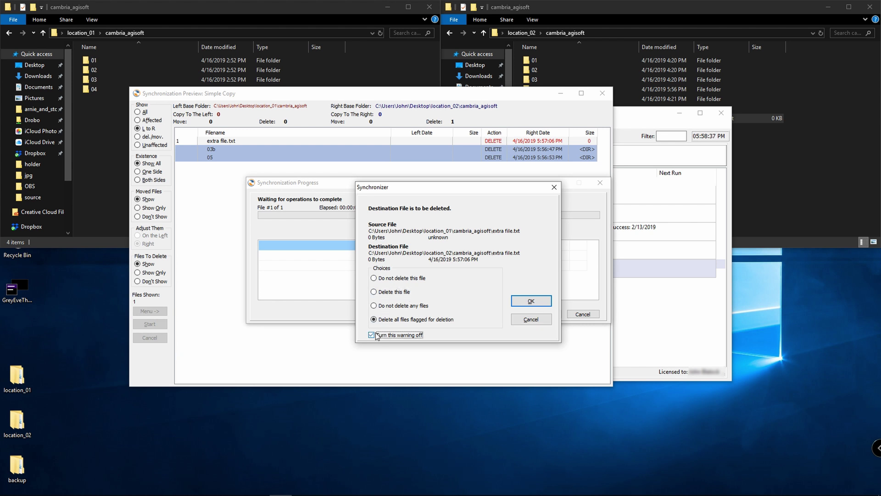
left_click(521, 300)
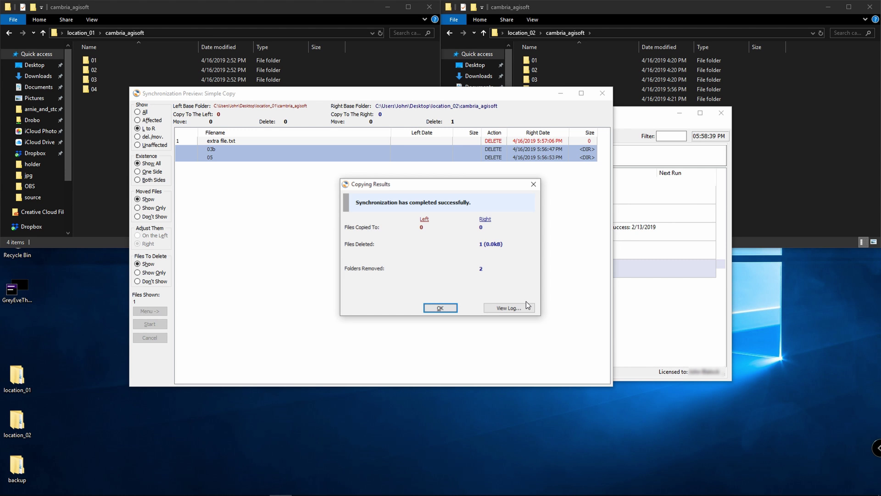
left_click(440, 309)
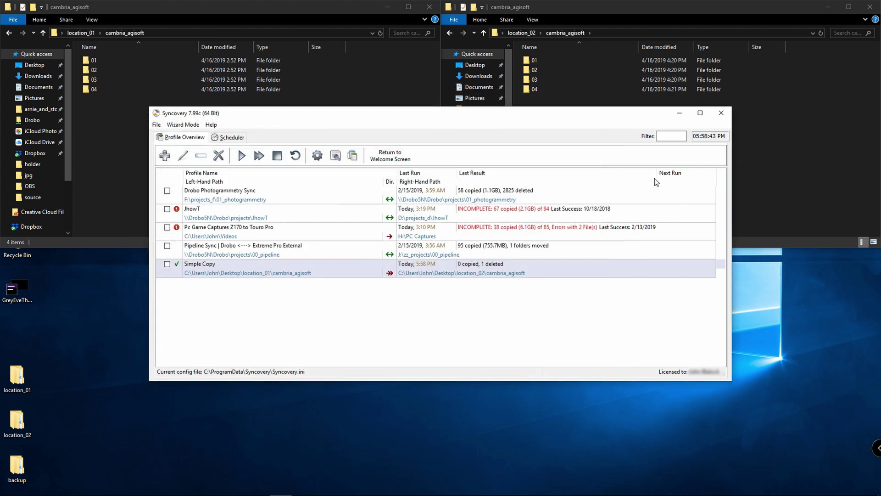
Switch Simple Copy to SmartTracking with Right To Left copying enabled for two-way sync.
left_click(762, 143)
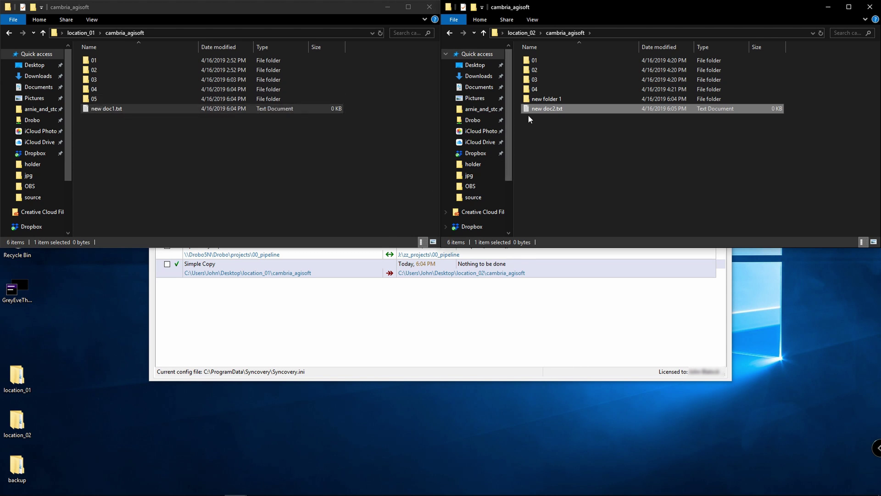
left_click(313, 269)
double_click(342, 274)
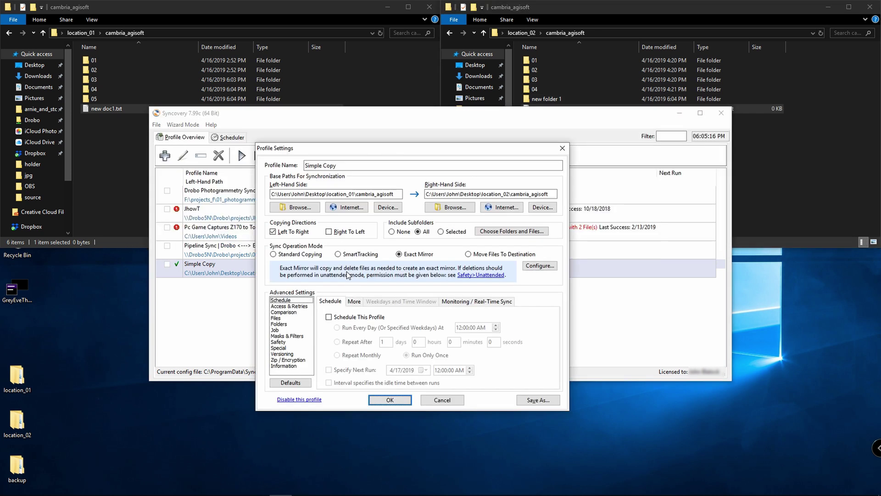
left_click(338, 253)
left_click(329, 232)
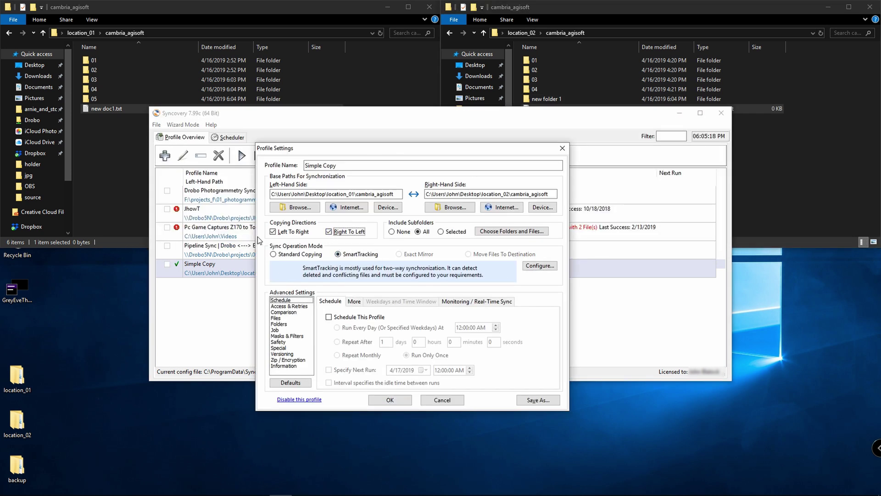
left_click(384, 397)
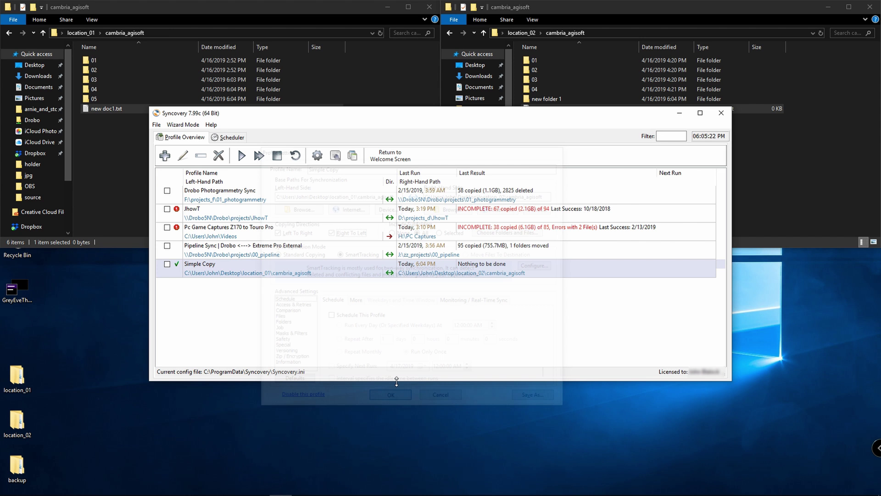
Run the two-way Simple Copy sync and close the copying results.
left_click(241, 155)
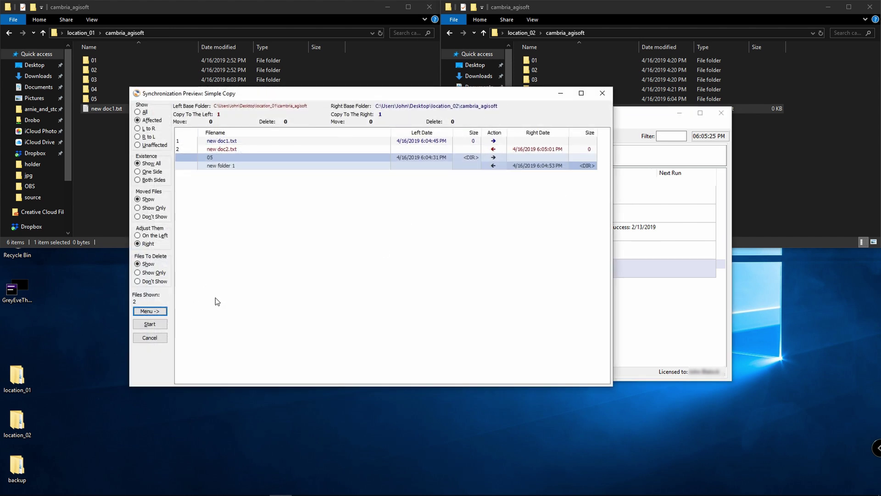
left_click(158, 328)
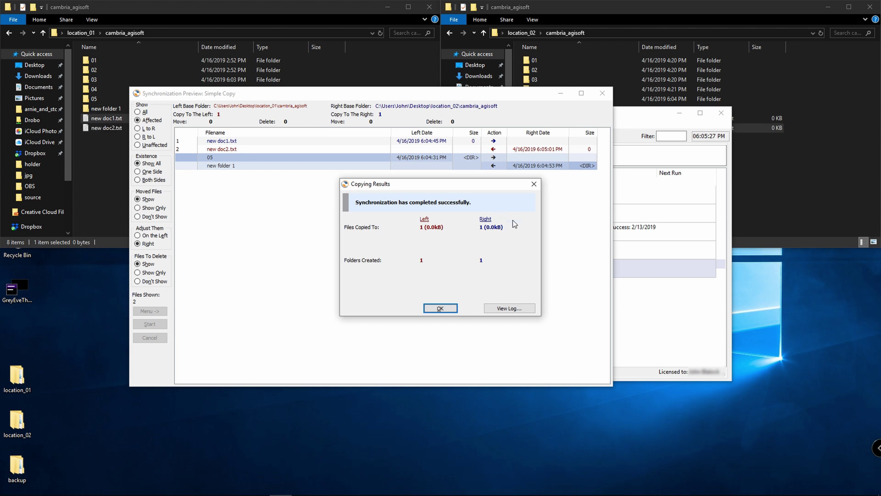
left_click(441, 309)
left_click(799, 186)
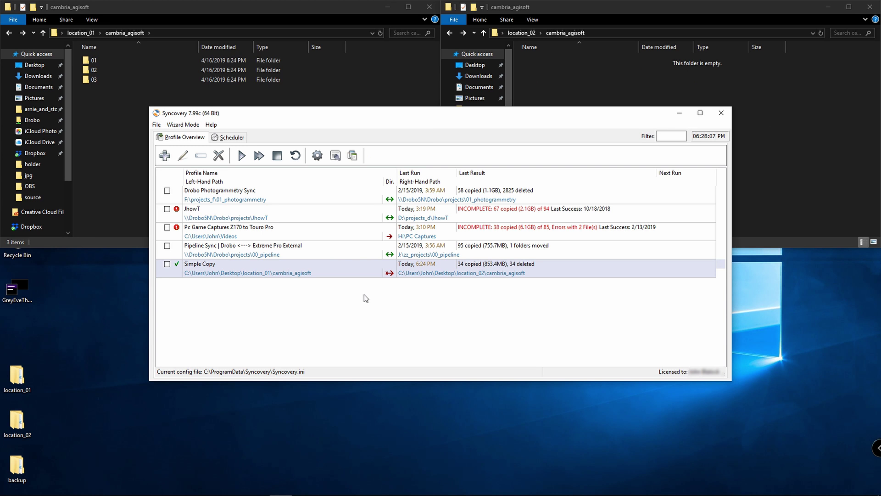
double_click(365, 270)
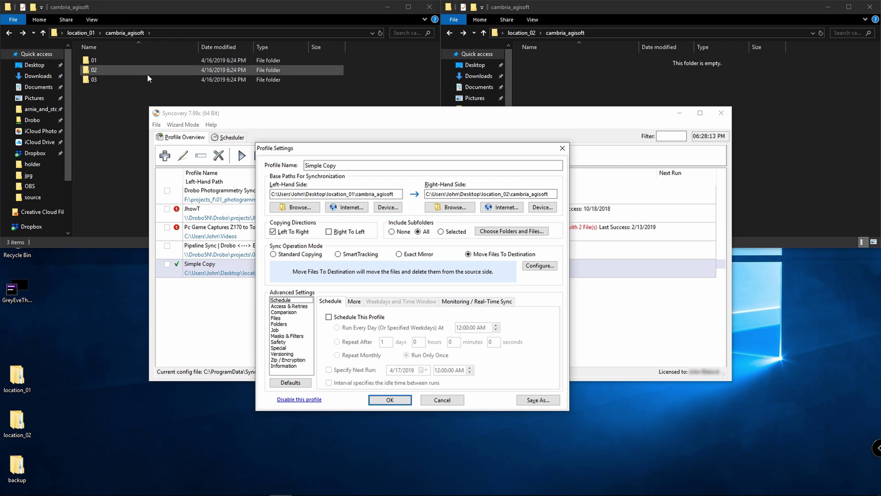
left_click(288, 336)
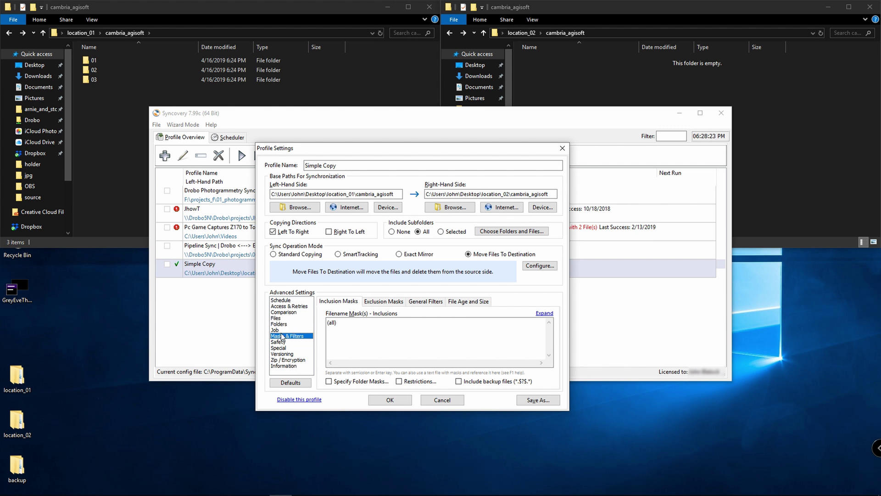
left_click(436, 399)
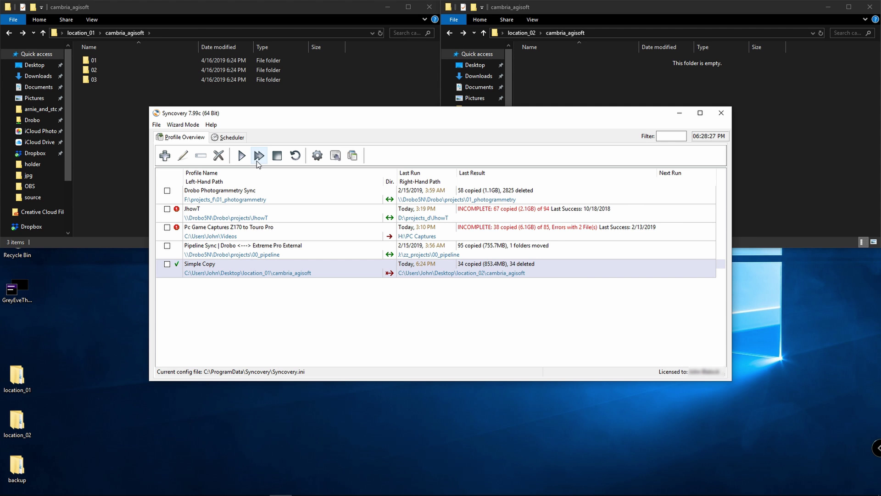
left_click(229, 137)
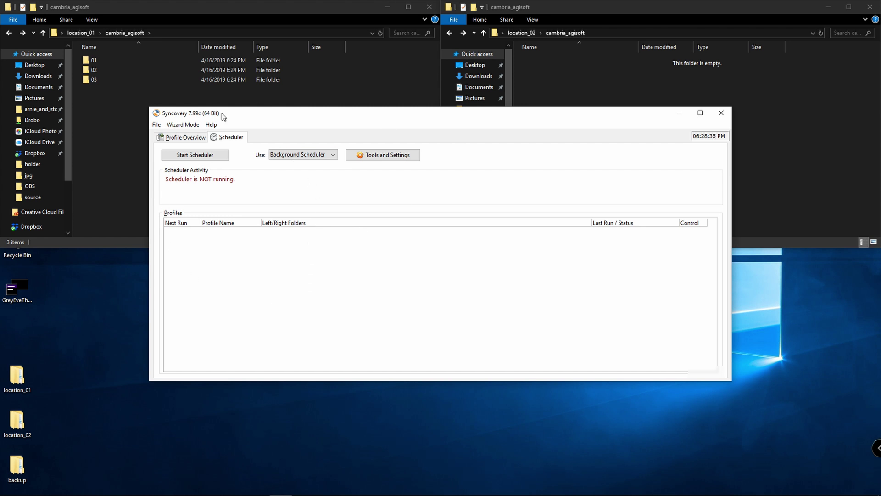
left_click(112, 149)
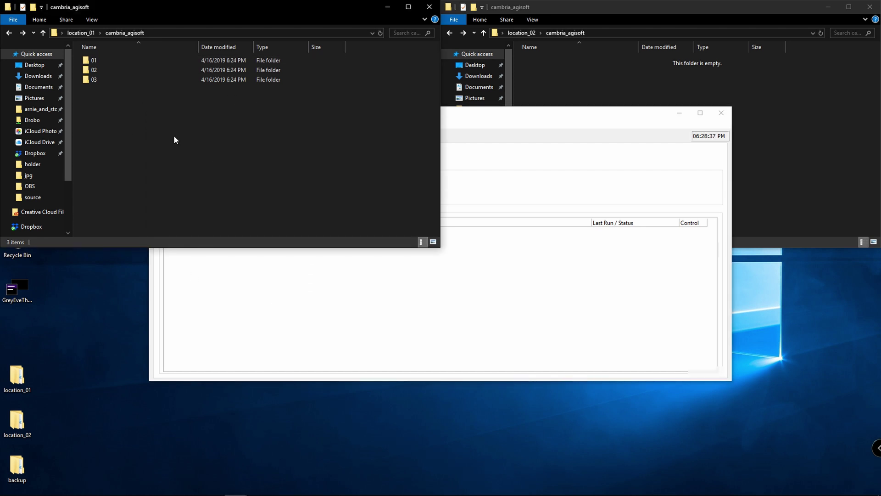
left_click(533, 136)
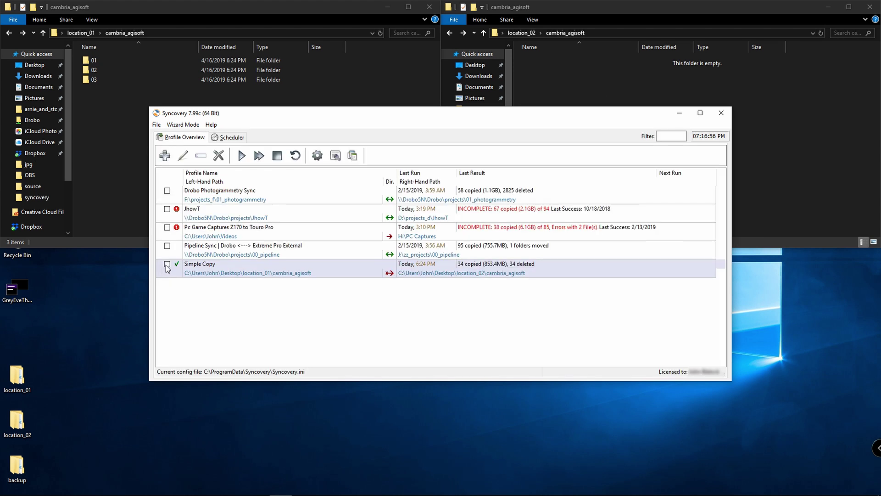
Mark Pipeline Sync, Simple Copy and Pc Game Captures for a batch run and show their run options.
left_click(167, 246)
left_click(167, 264)
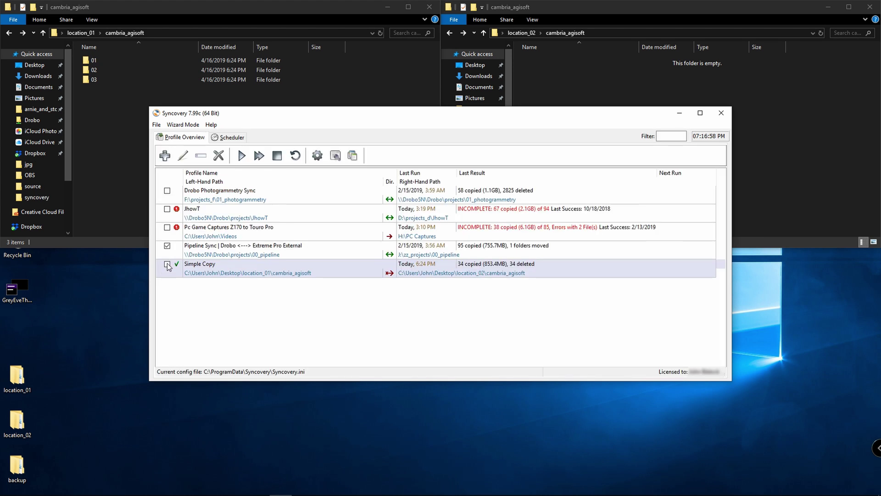
left_click(168, 227)
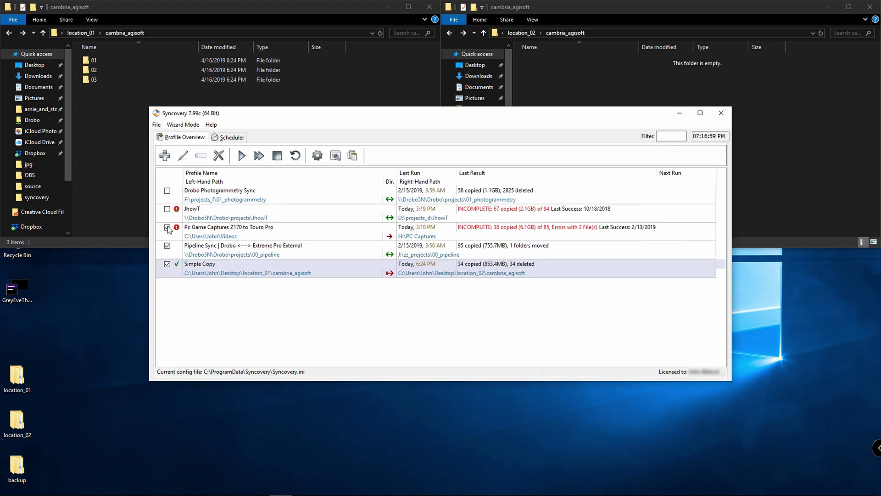
left_click(205, 229)
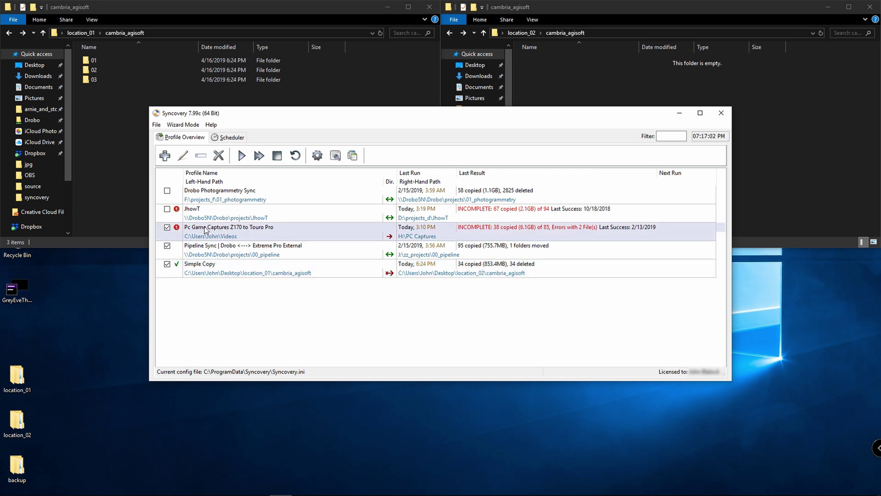
right_click(205, 229)
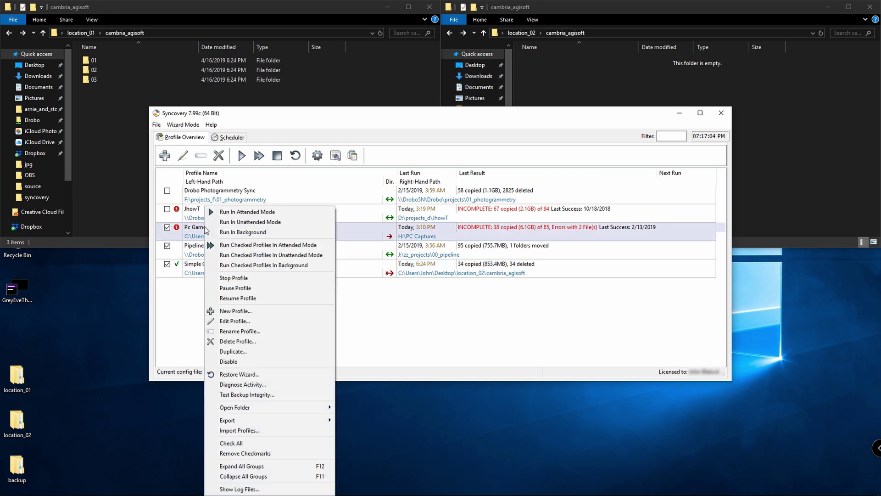